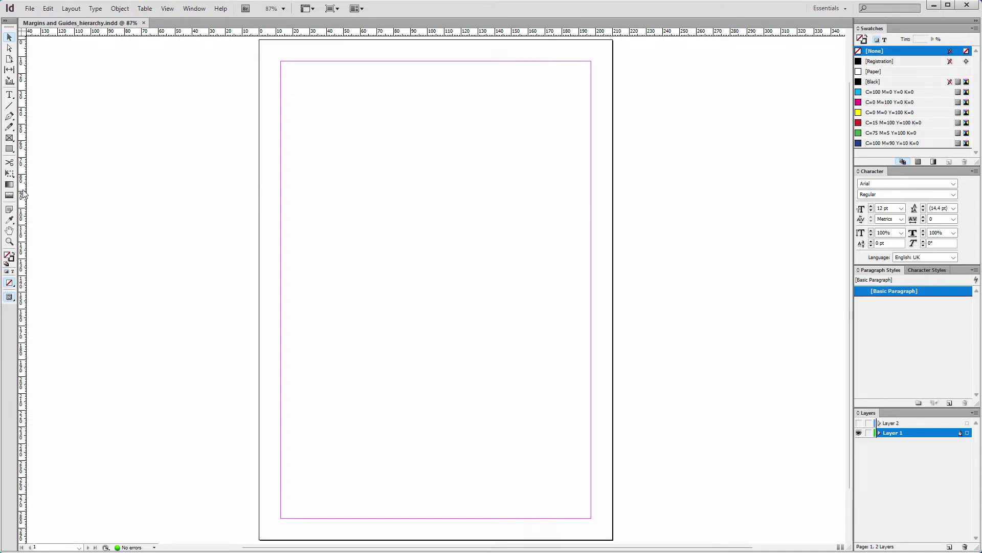
In InDesign, place a vertical ruler guide on the left margin line and deselect it
{"action": "left_click_drag", "start_coordinate": [23, 193], "coordinate": [281, 231]}
{"action": "left_click", "coordinate": [286, 219]}
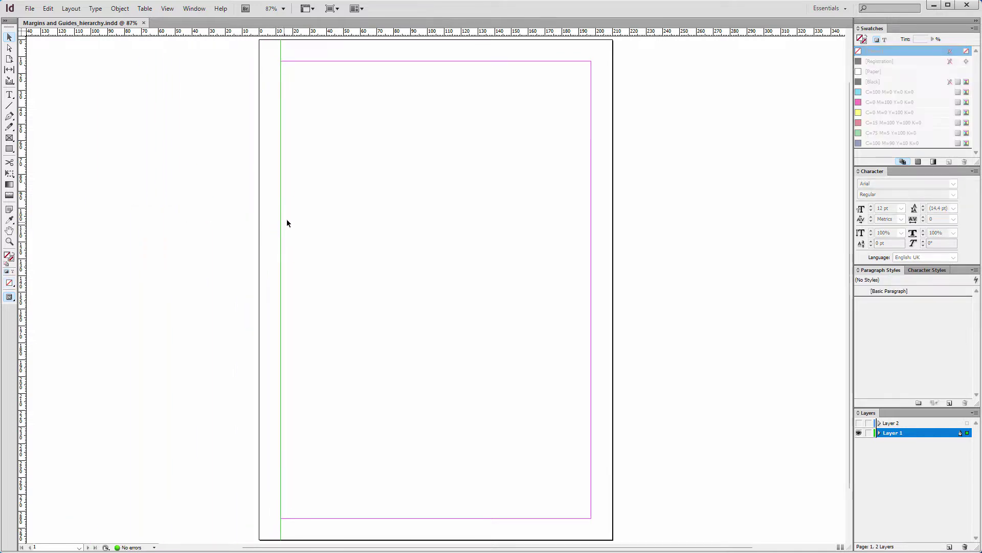
{"action": "left_click", "coordinate": [316, 209]}
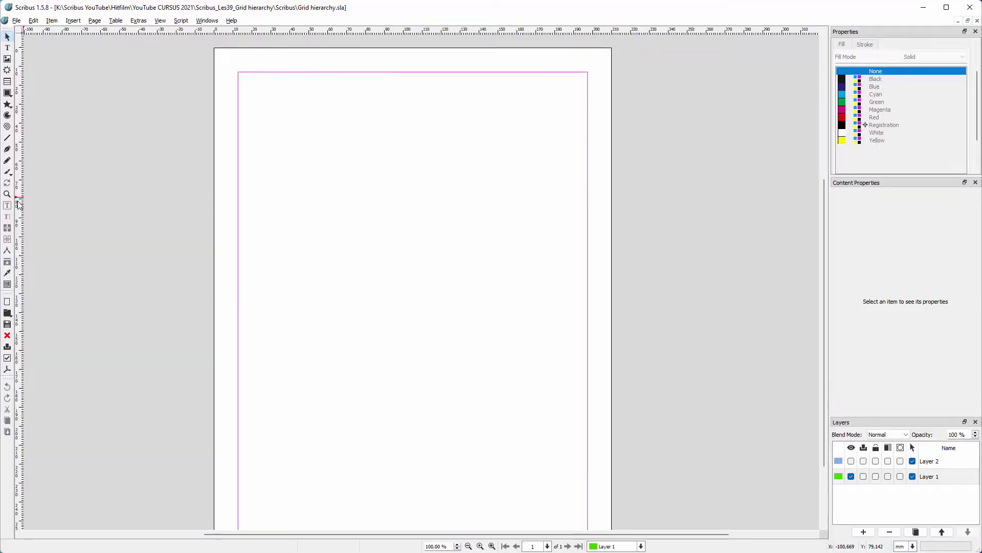
Drag a vertical guide from the left ruler onto the 12.7 mm left margin
{"action": "left_click_drag", "start_coordinate": [18, 203], "coordinate": [238, 224]}
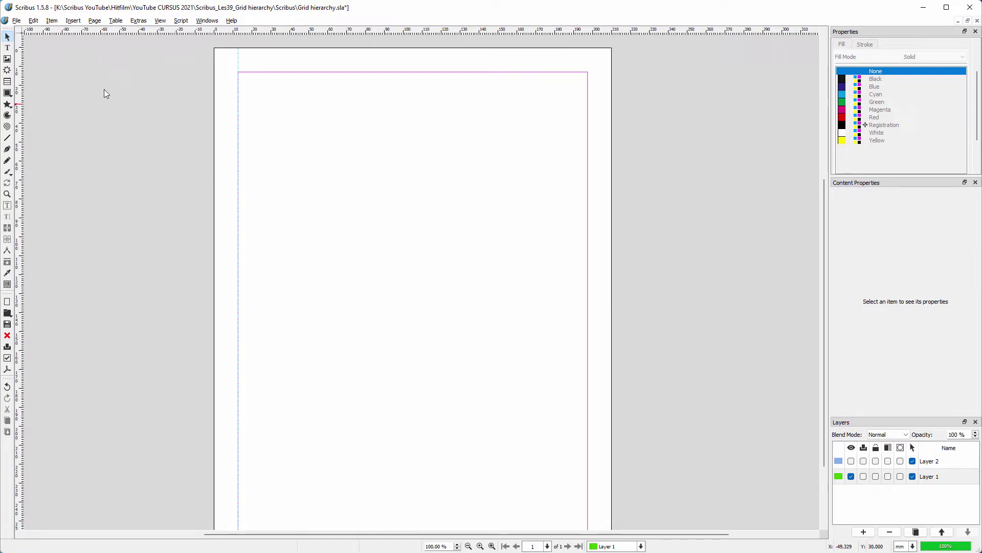
In Document Setup's Guides settings, move Margins above Guides and confirm
{"action": "left_click", "coordinate": [16, 20]}
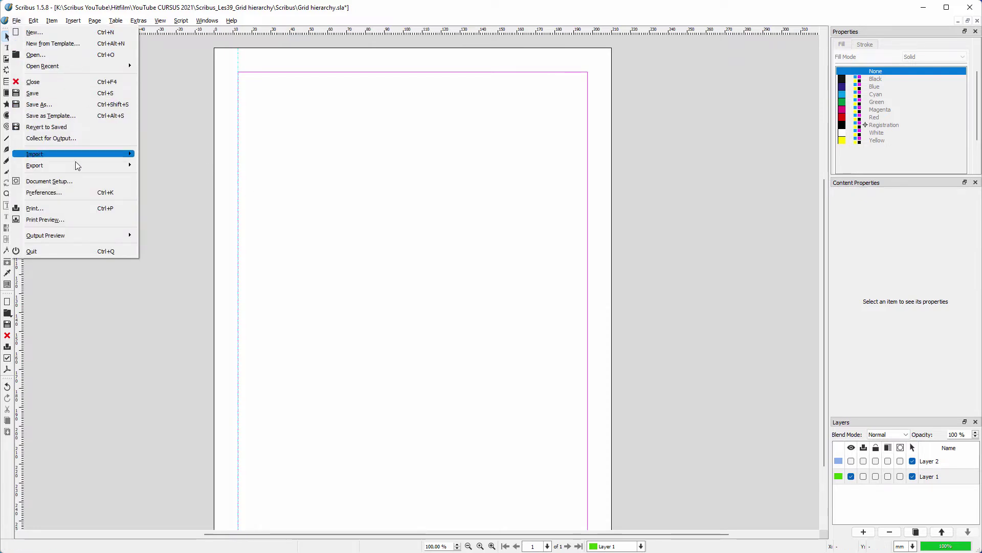
{"action": "left_click", "coordinate": [30, 154]}
{"action": "left_click", "coordinate": [282, 157]}
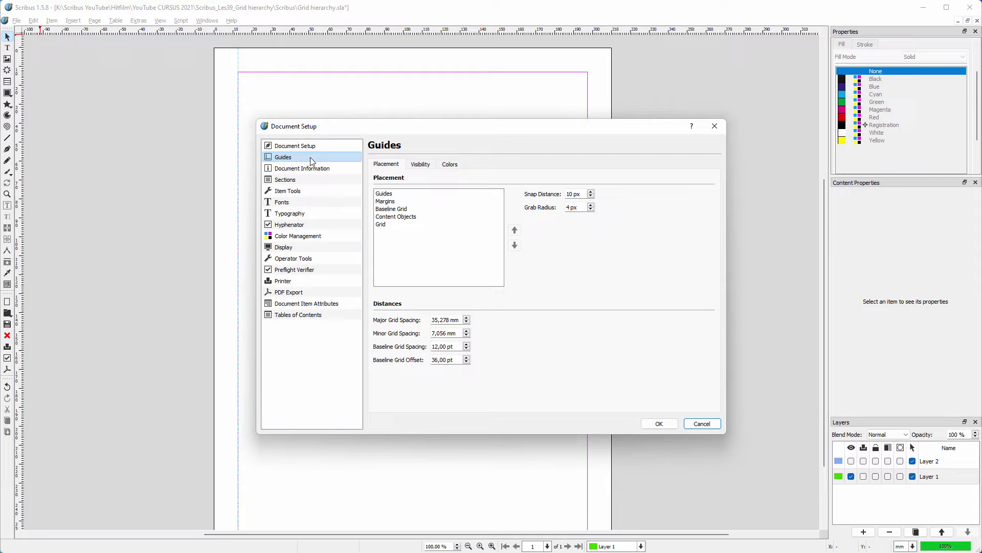
{"action": "left_click", "coordinate": [431, 202]}
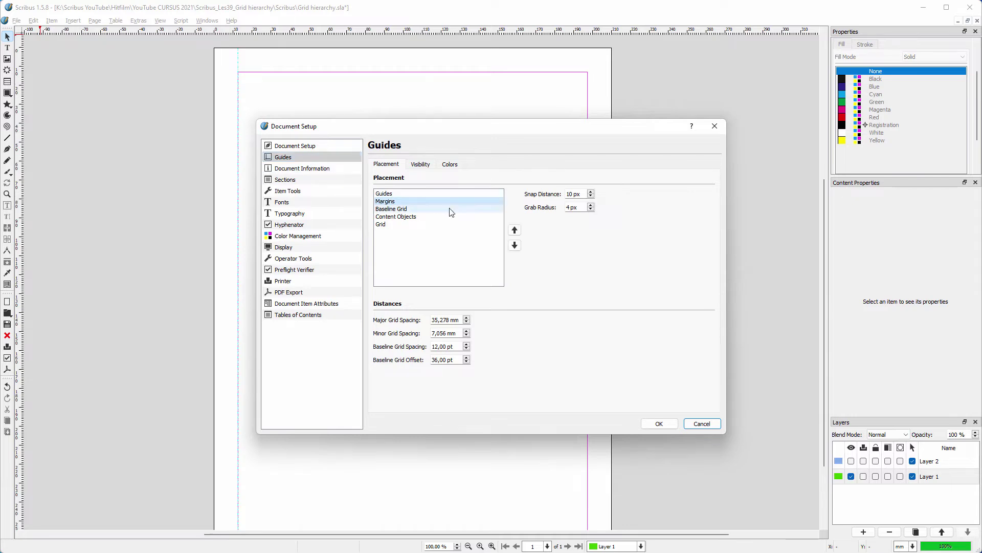
{"action": "left_click", "coordinate": [514, 230]}
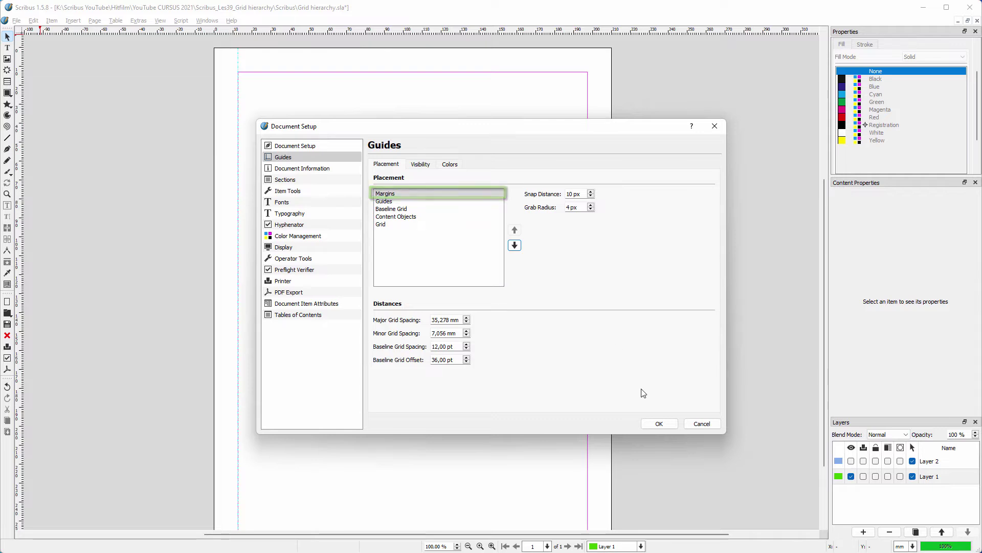
{"action": "left_click", "coordinate": [658, 423]}
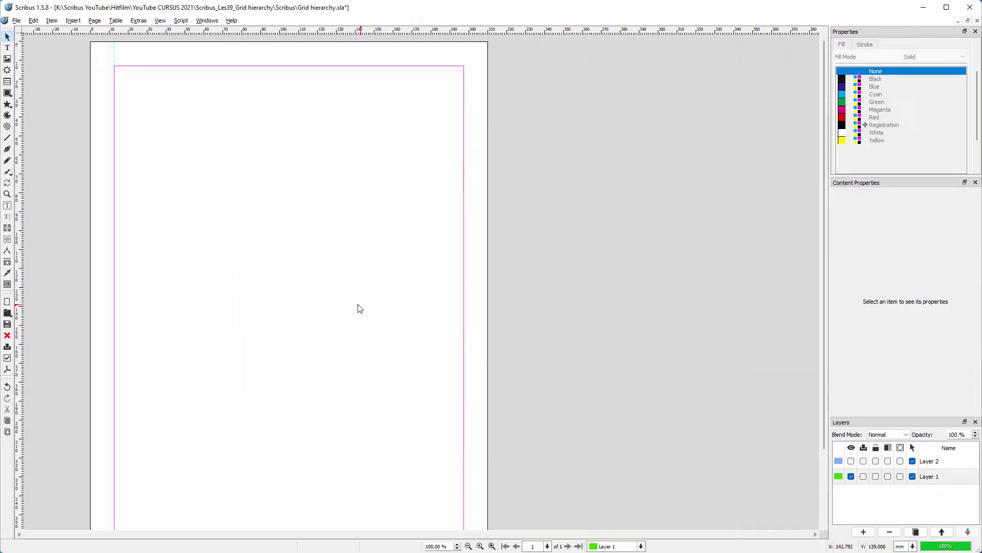
Fit the page in the window and show InDesign's baseline grid
{"action": "key", "text": "ctrl+0"}
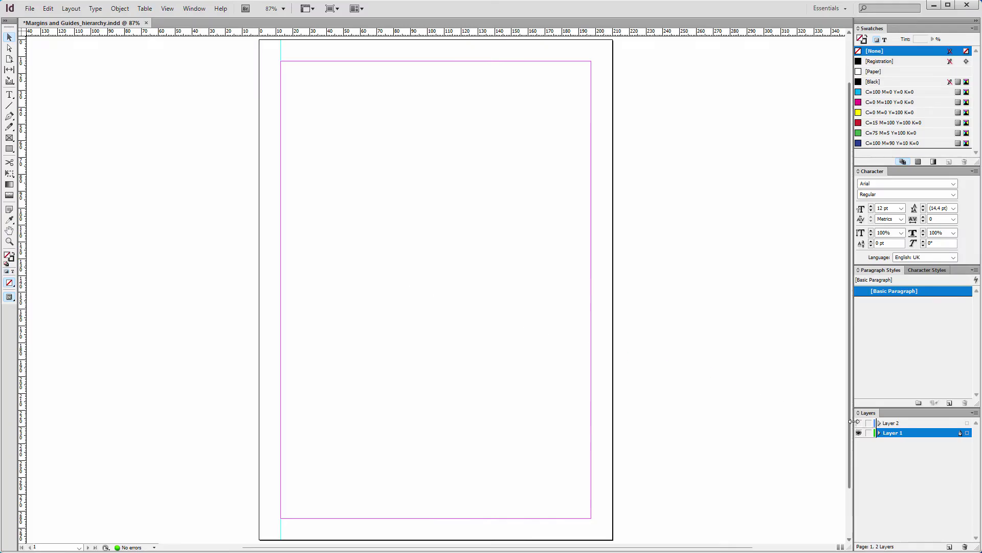
{"action": "left_click", "coordinate": [167, 8]}
{"action": "mouse_move", "coordinate": [196, 206]}
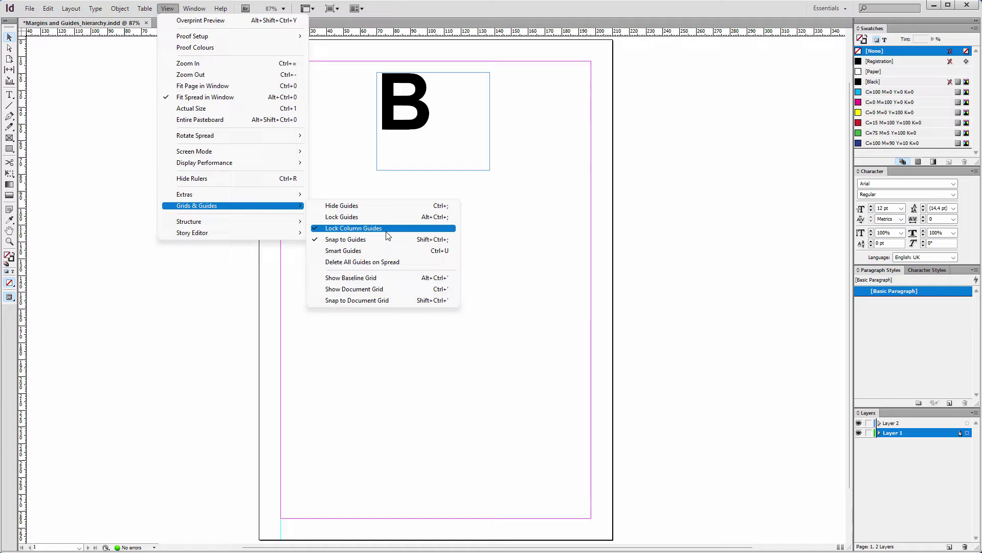
{"action": "left_click", "coordinate": [391, 277]}
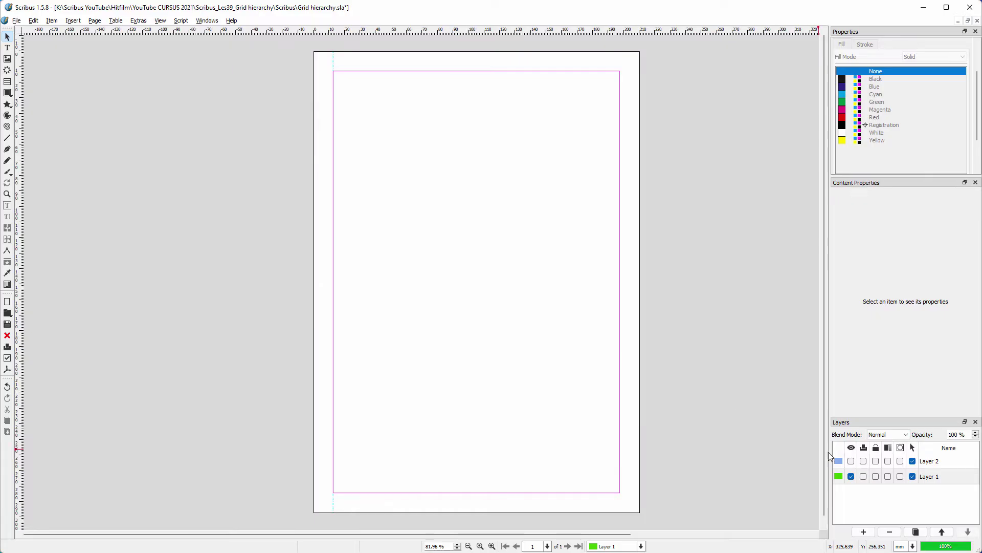
Make Layer 2 with the 'B' frame visible and turn on Scribus's baseline grid
{"action": "left_click", "coordinate": [851, 460]}
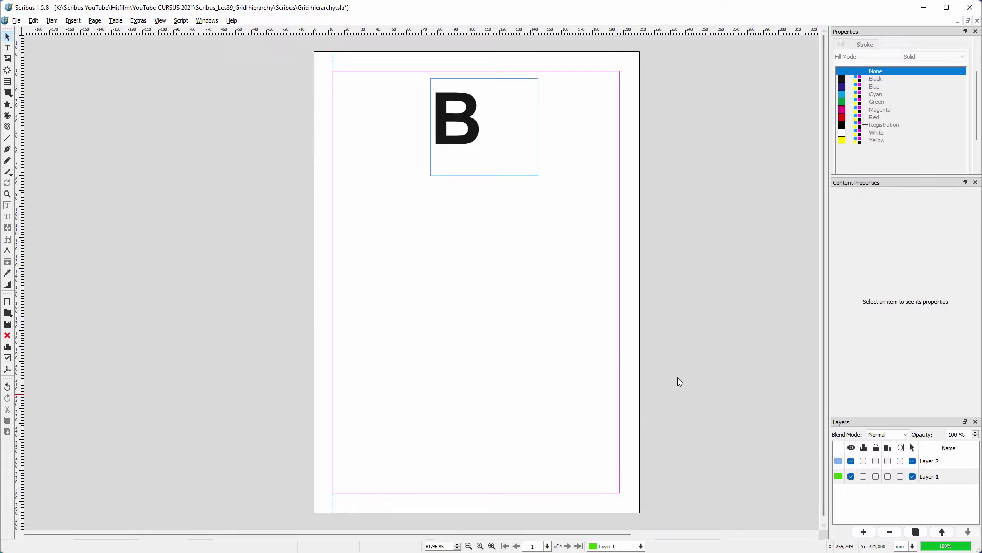
{"action": "left_click", "coordinate": [160, 20]}
{"action": "mouse_move", "coordinate": [183, 66]}
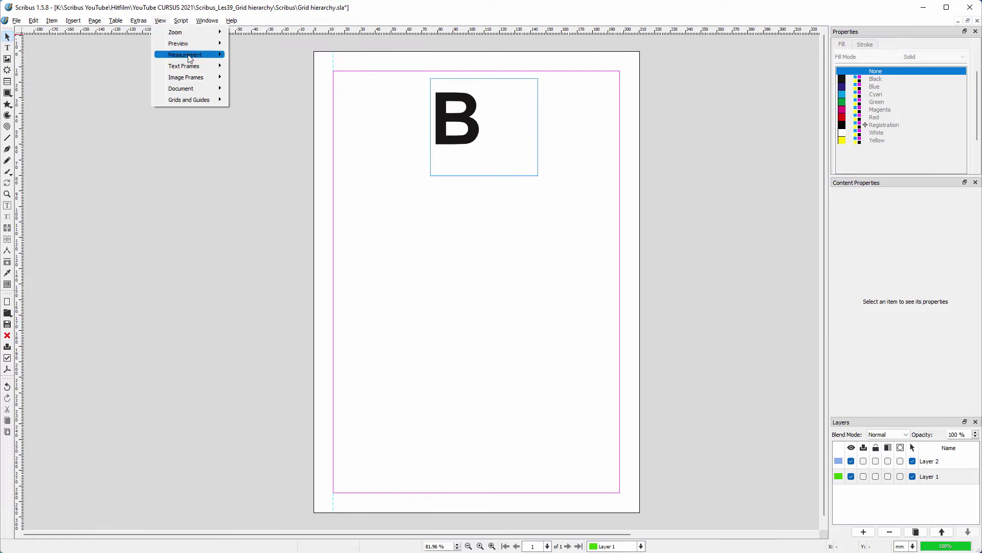
{"action": "left_click", "coordinate": [304, 68]}
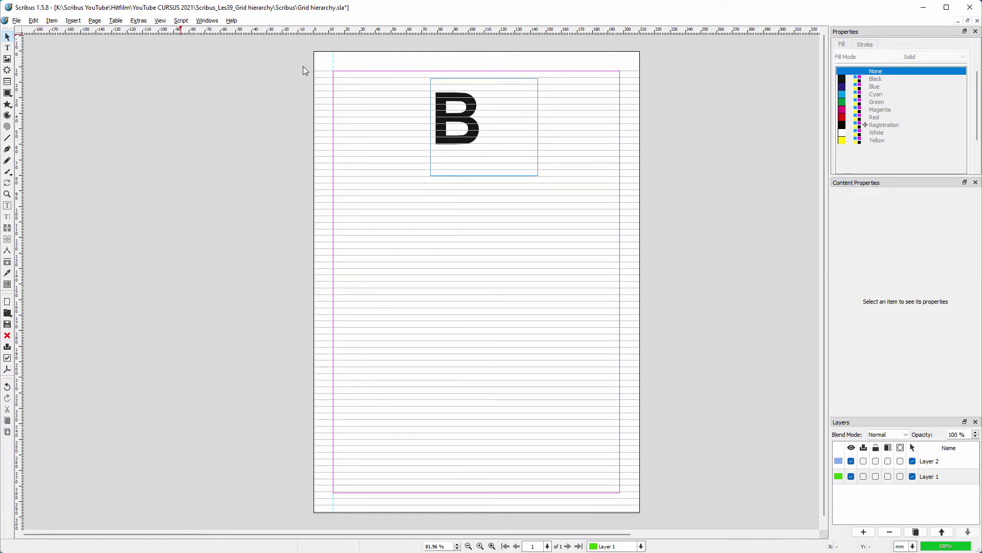
{"action": "left_click", "coordinate": [18, 21]}
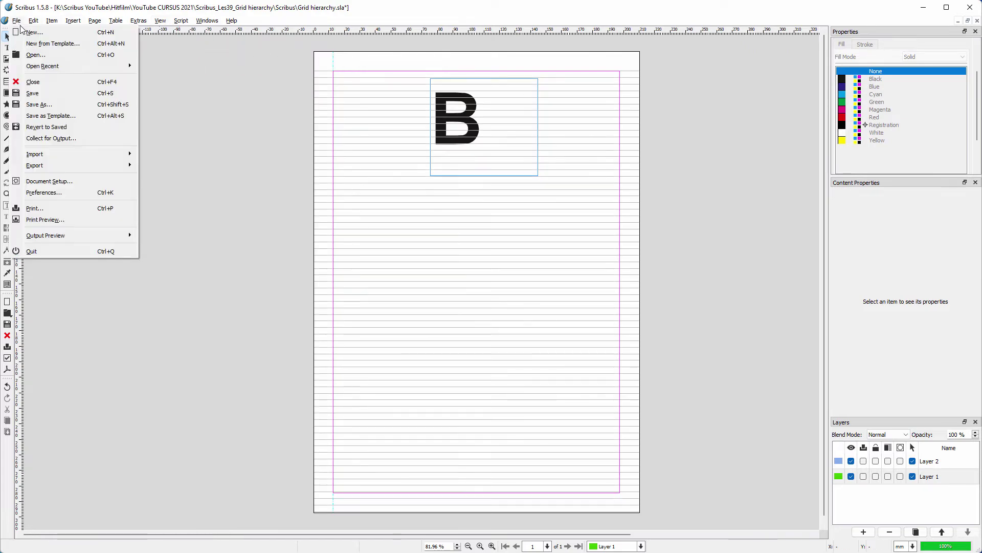
Move the document's Baseline Grid below Content Objects, then close the document past the unsaved-changes prompt
{"action": "left_click", "coordinate": [87, 182]}
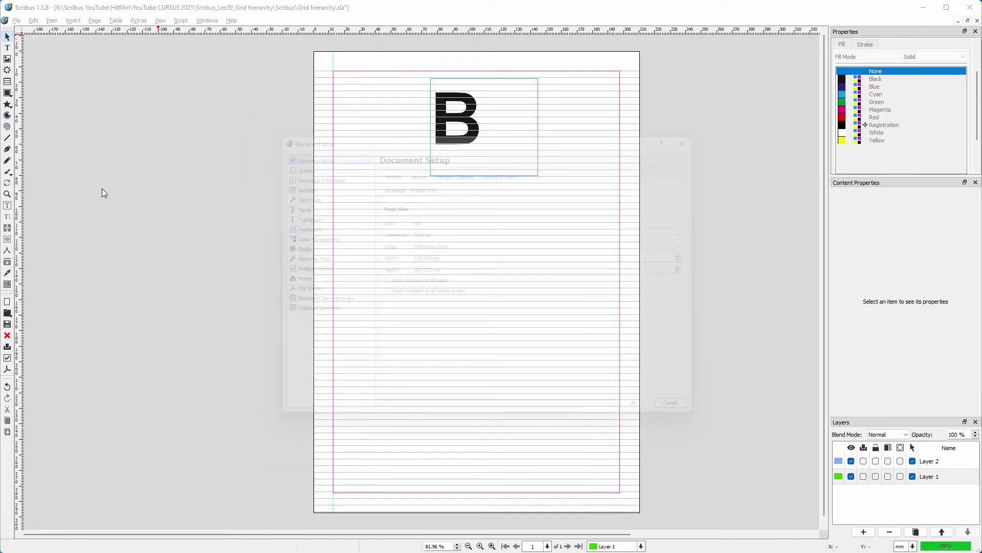
{"action": "left_click", "coordinate": [285, 157]}
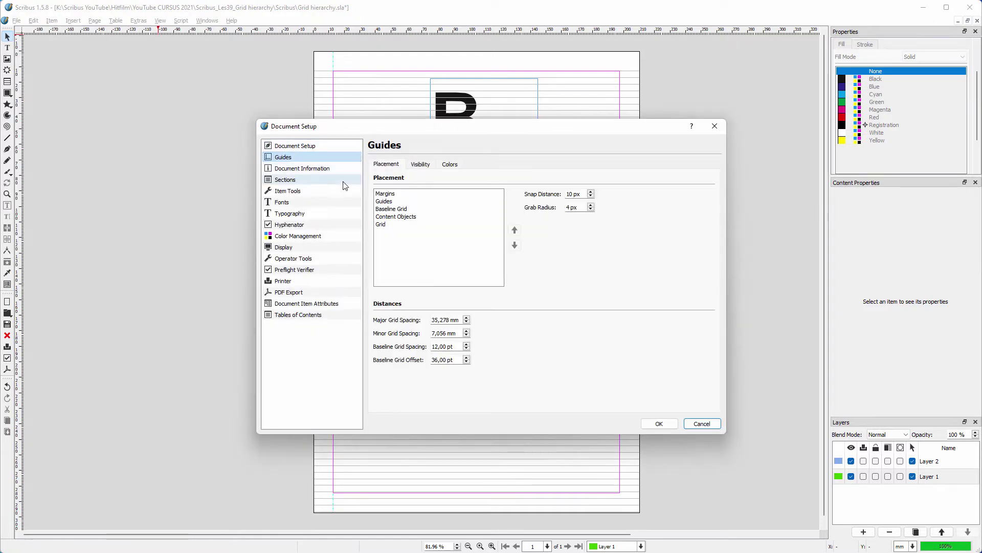
{"action": "left_click", "coordinate": [442, 210]}
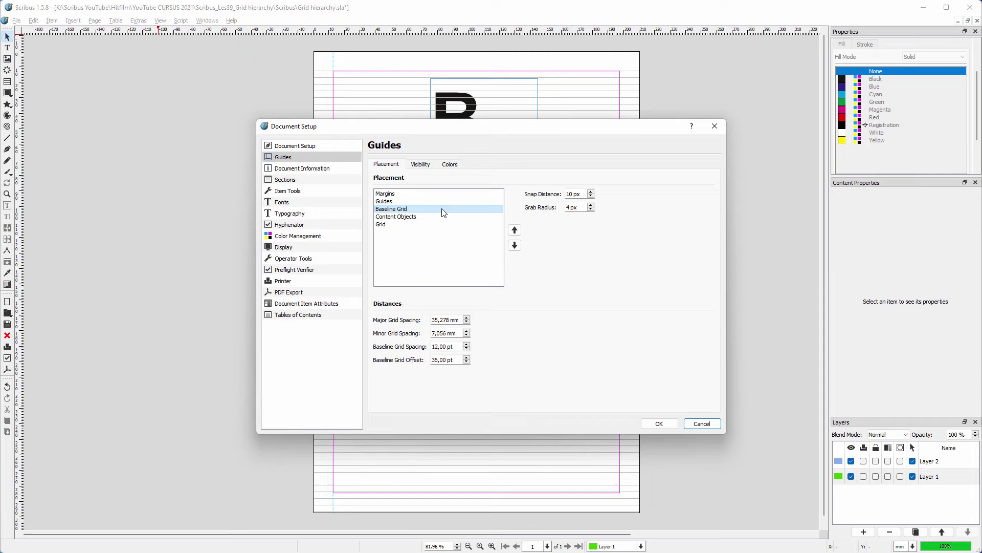
{"action": "left_click", "coordinate": [515, 246]}
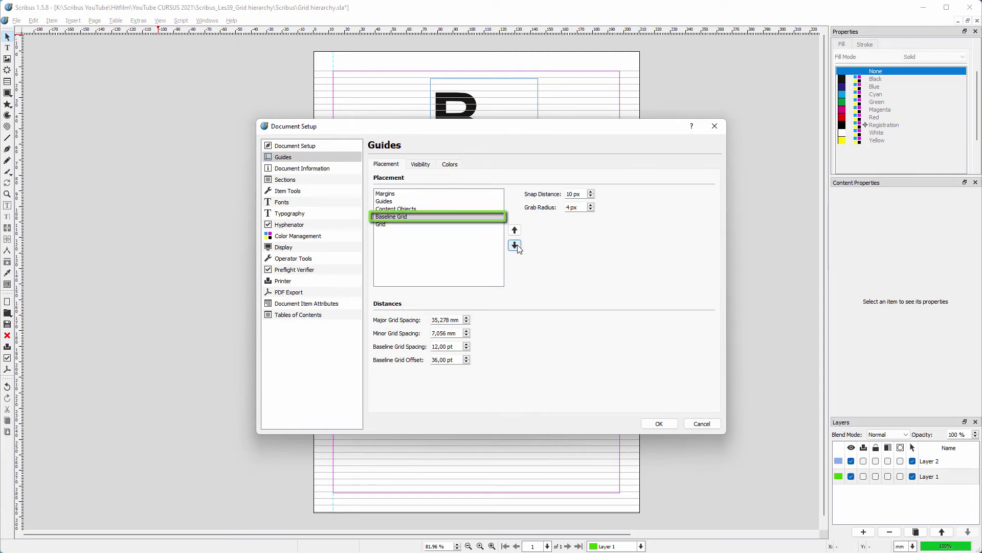
{"action": "left_click", "coordinate": [661, 422]}
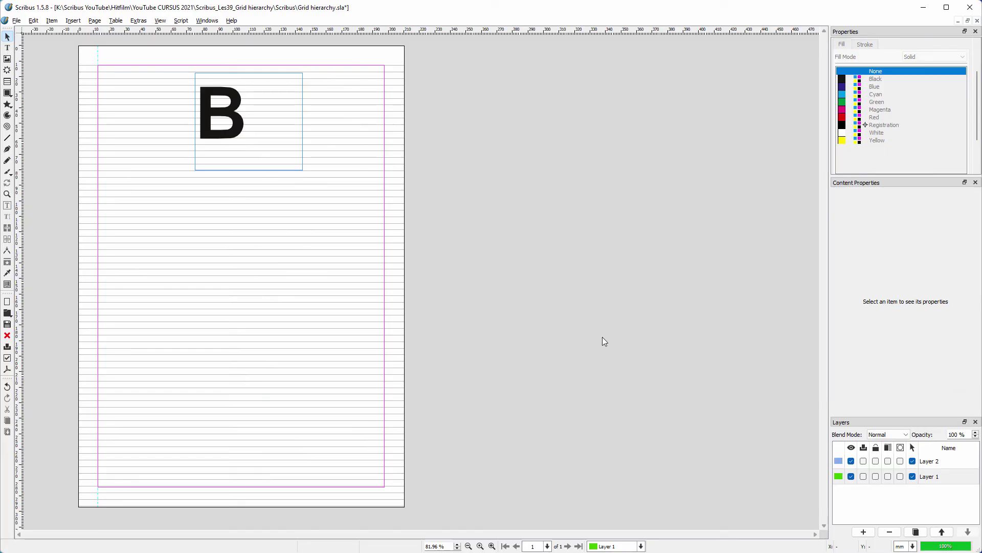
{"action": "left_click", "coordinate": [970, 7]}
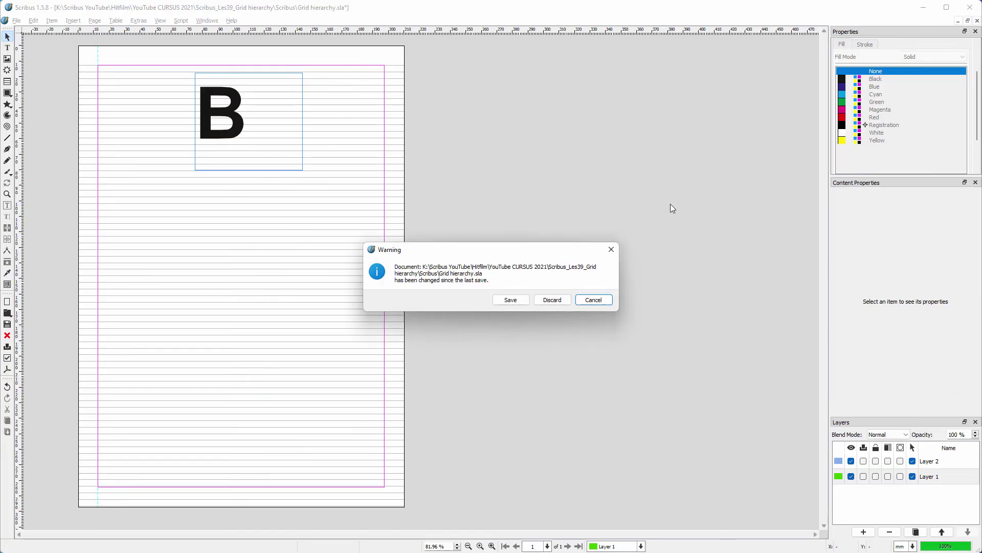
{"action": "left_click", "coordinate": [511, 301]}
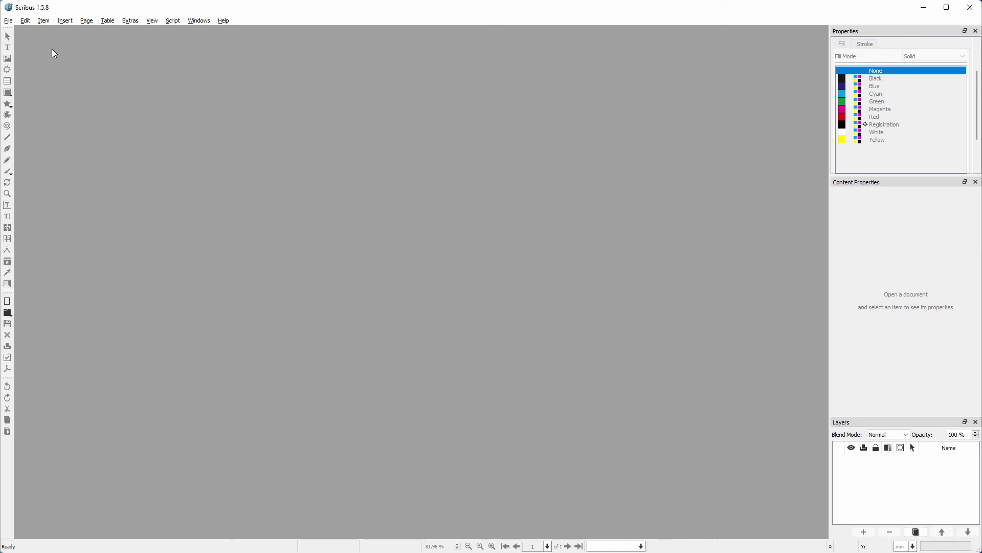
In default Guides preferences, put Margins on top and Baseline Grid below Content Objects
{"action": "left_click", "coordinate": [9, 20]}
{"action": "left_click", "coordinate": [30, 192]}
{"action": "left_click", "coordinate": [283, 202]}
{"action": "left_click", "coordinate": [386, 201]}
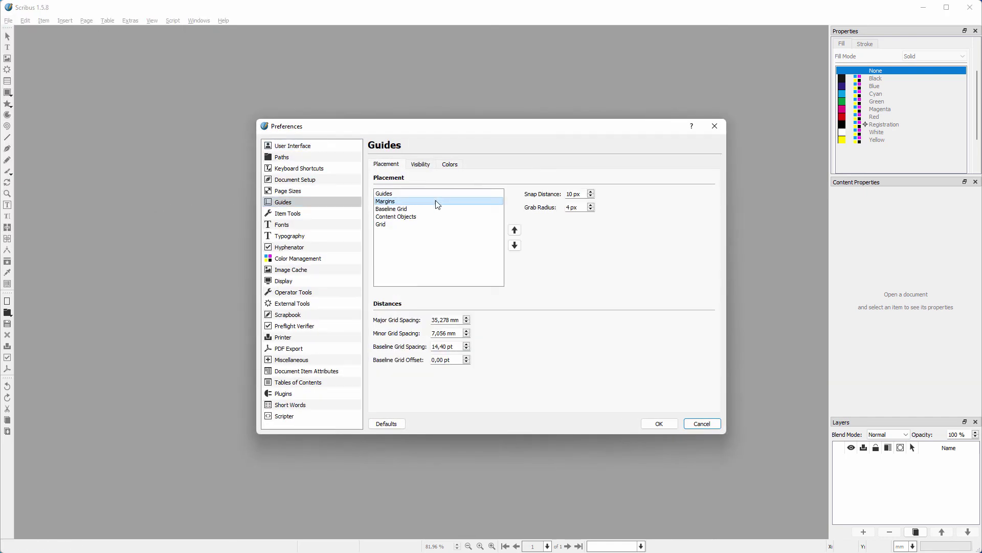
{"action": "left_click", "coordinate": [514, 231]}
{"action": "left_click", "coordinate": [391, 209]}
{"action": "left_click", "coordinate": [514, 244]}
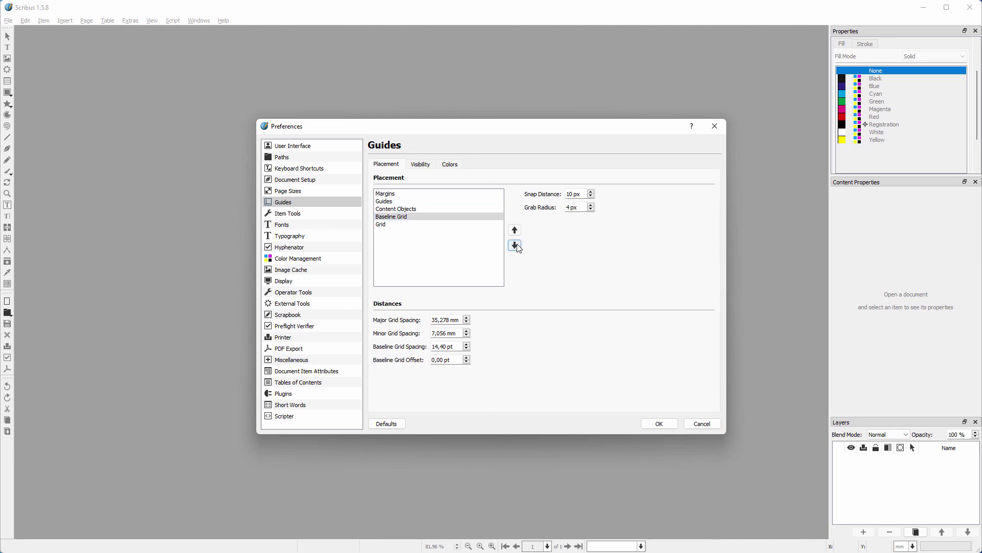